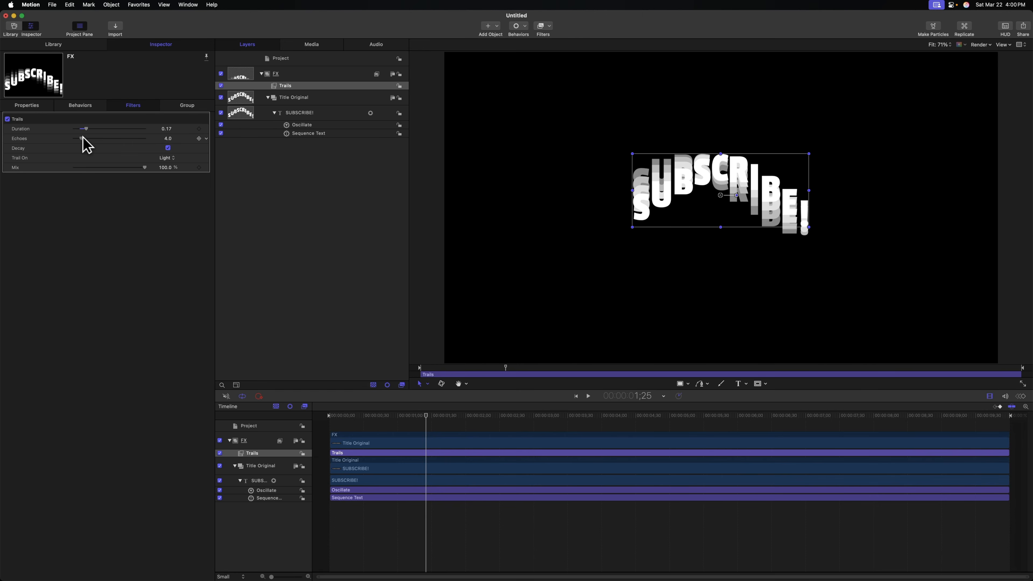
Set the Trails filter's Echoes to 10 and add a Gradient Colorize color filter to the FX group.
{"action": "left_click_drag", "start_coordinate": [85, 137], "coordinate": [92, 137]}
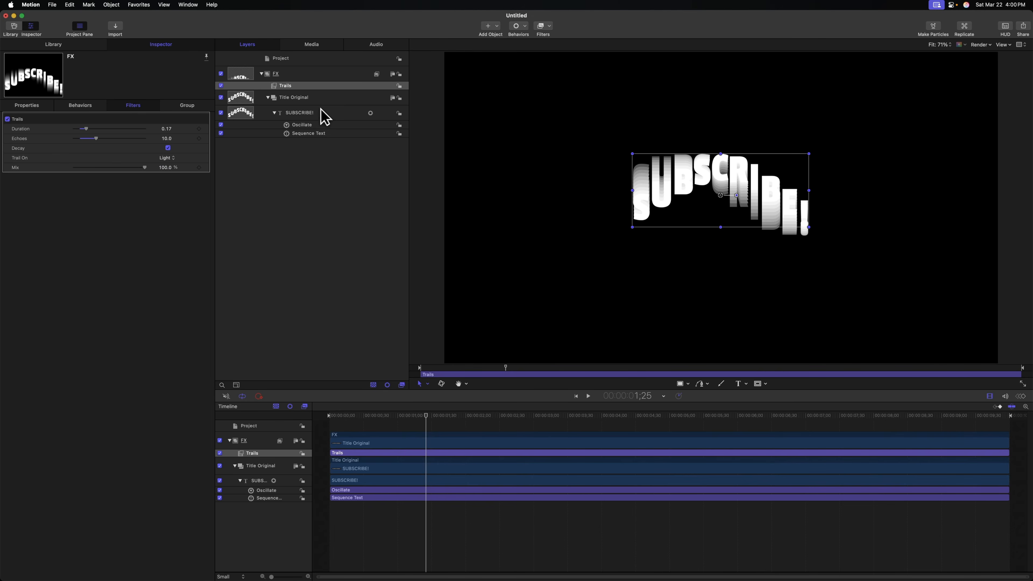
{"action": "left_click", "coordinate": [287, 75]}
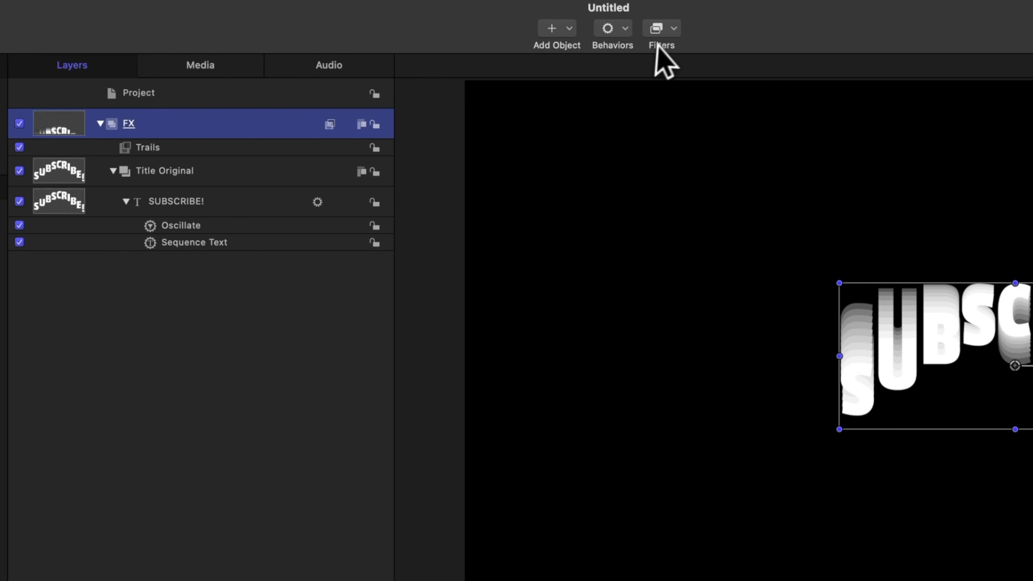
{"action": "left_click", "coordinate": [669, 29]}
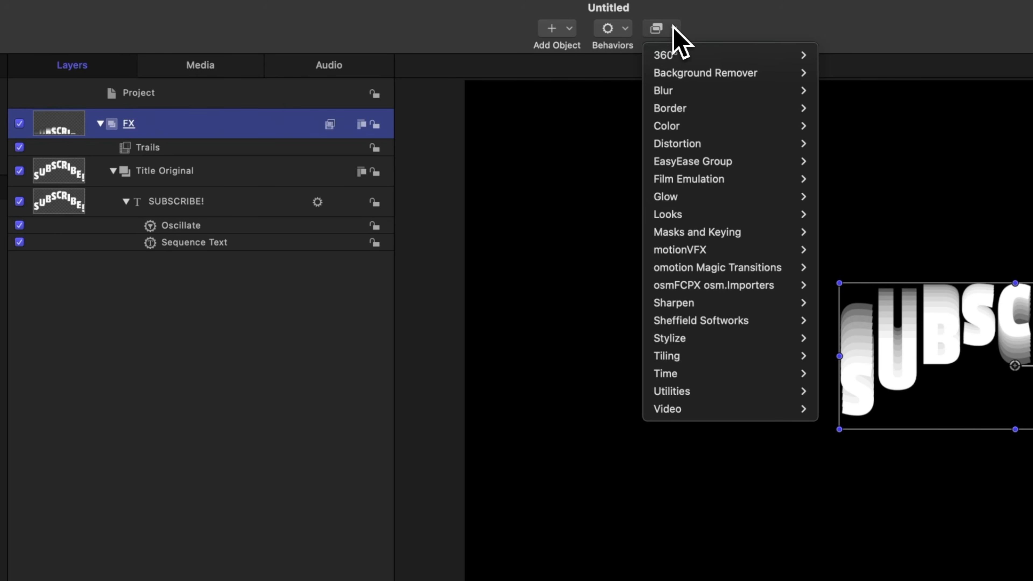
{"action": "mouse_move", "coordinate": [728, 125]}
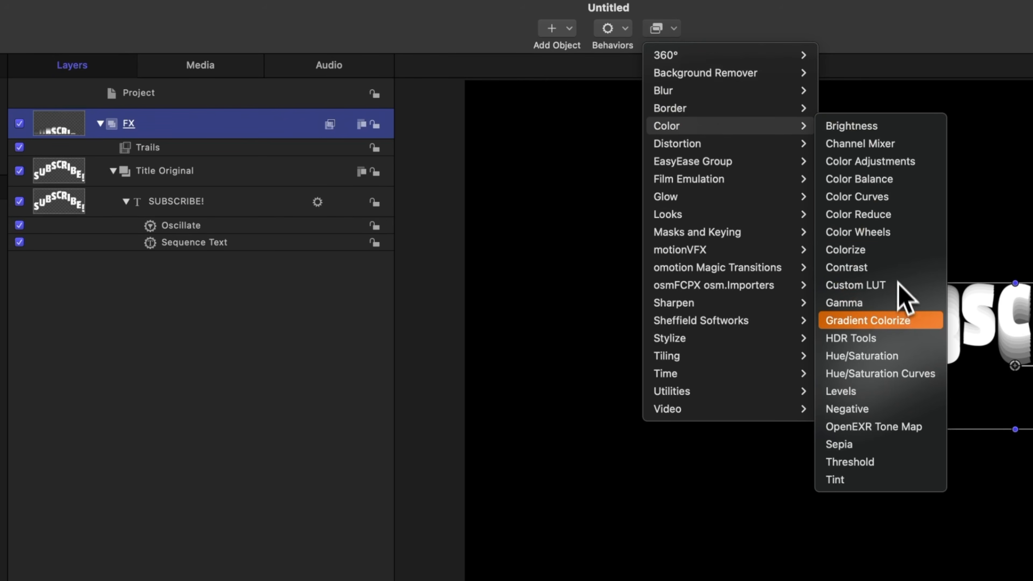
{"action": "left_click", "coordinate": [905, 322]}
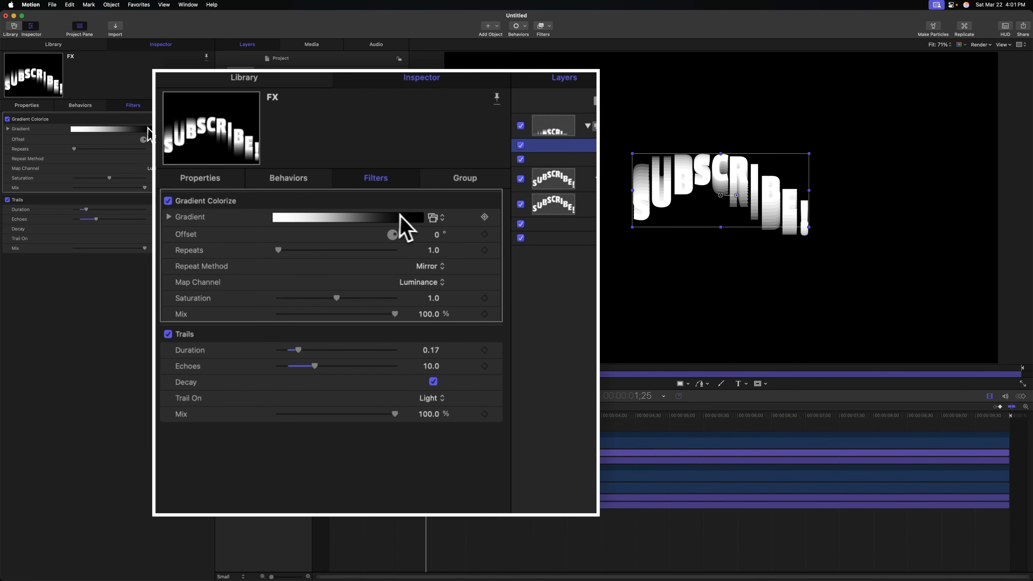
Apply The Final Cut Bro Colors preset to the Gradient Colorize filter and set its Map Channel to Alpha.
{"action": "left_click", "coordinate": [433, 218]}
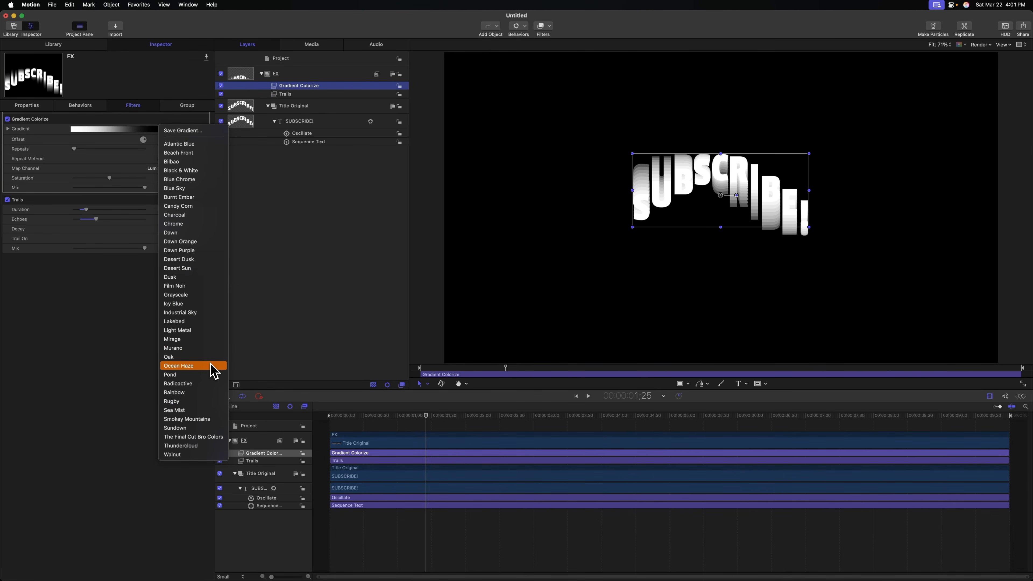
{"action": "left_click", "coordinate": [195, 437]}
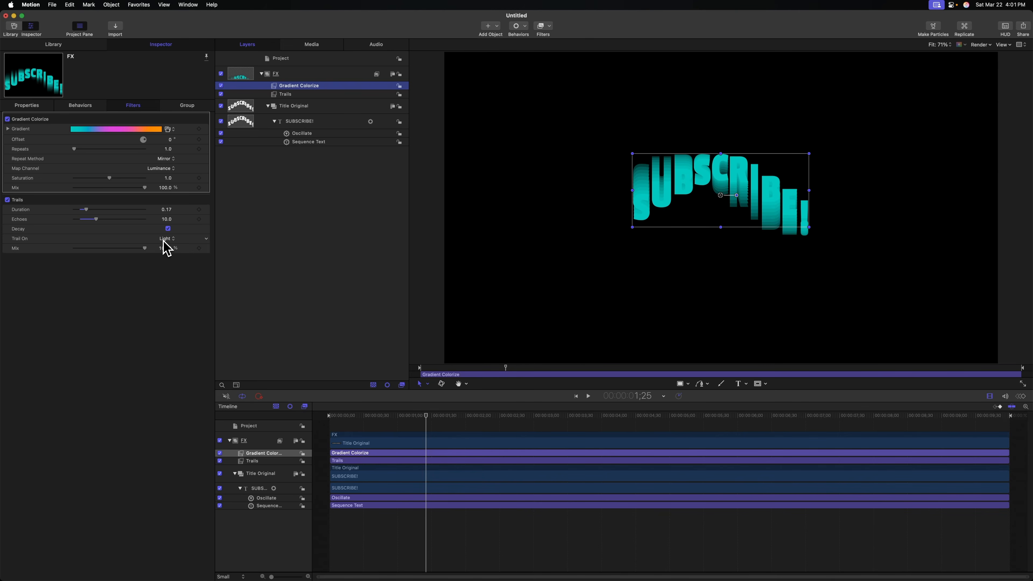
{"action": "left_click", "coordinate": [7, 129]}
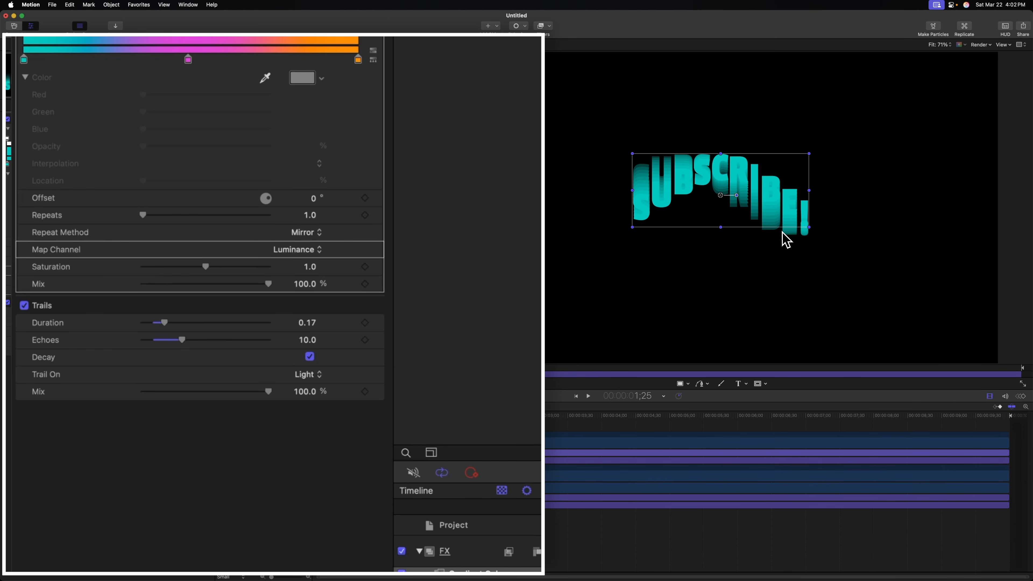
{"action": "left_click", "coordinate": [303, 250]}
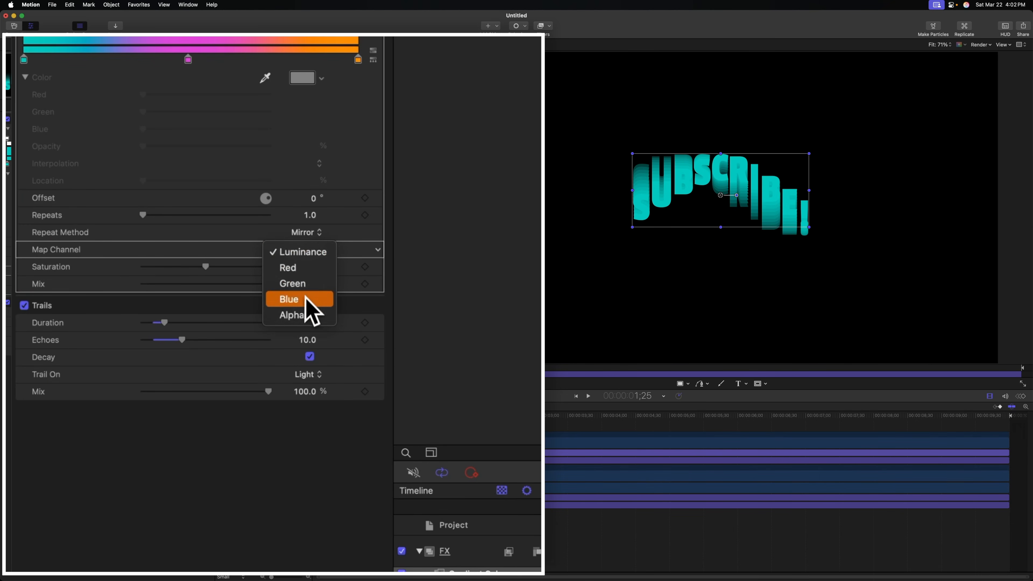
{"action": "left_click", "coordinate": [302, 312]}
{"action": "left_click_drag", "start_coordinate": [426, 410], "coordinate": [365, 408]}
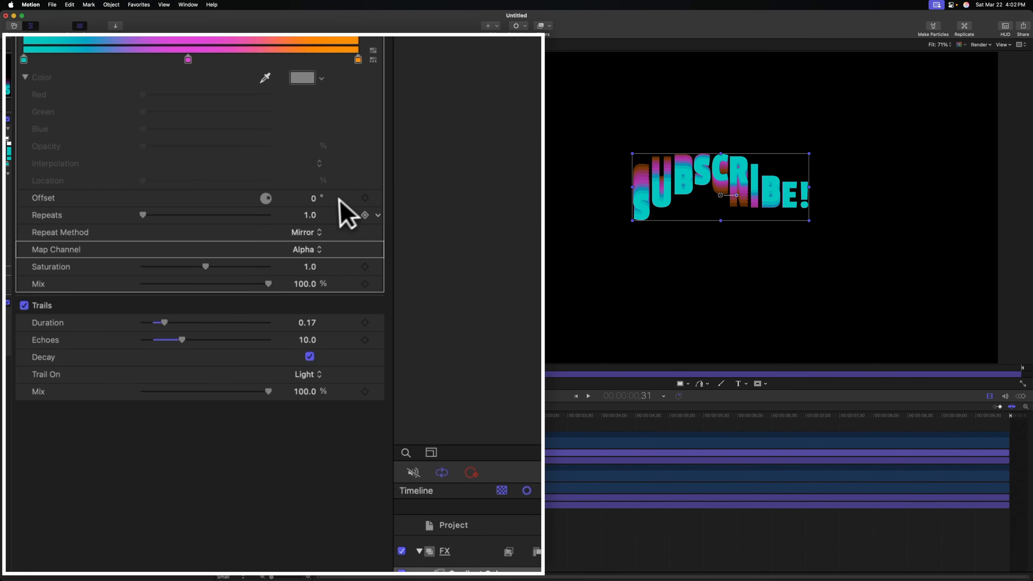
Add a Rate parameter behavior to the Gradient Colorize Offset and set its rate to 360°.
{"action": "left_click_drag", "start_coordinate": [314, 199], "coordinate": [314, 198]}
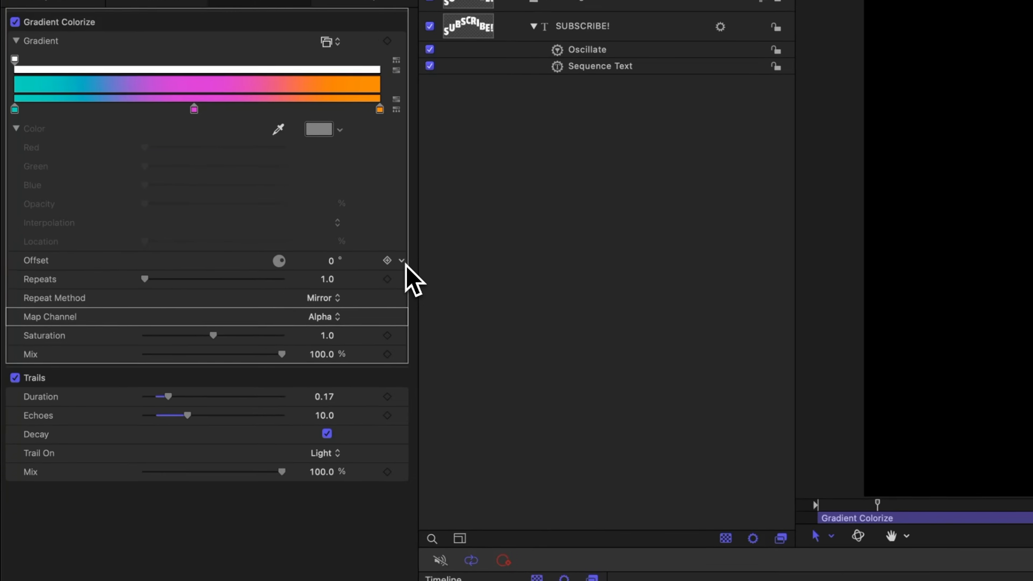
{"action": "left_click", "coordinate": [210, 243]}
{"action": "mouse_move", "coordinate": [524, 431]}
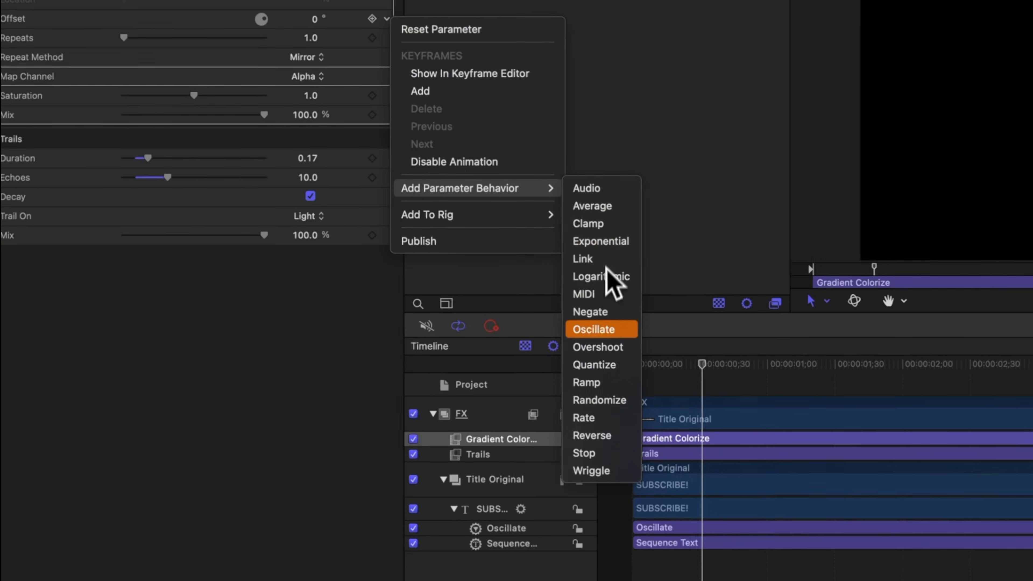
{"action": "left_click", "coordinate": [595, 526]}
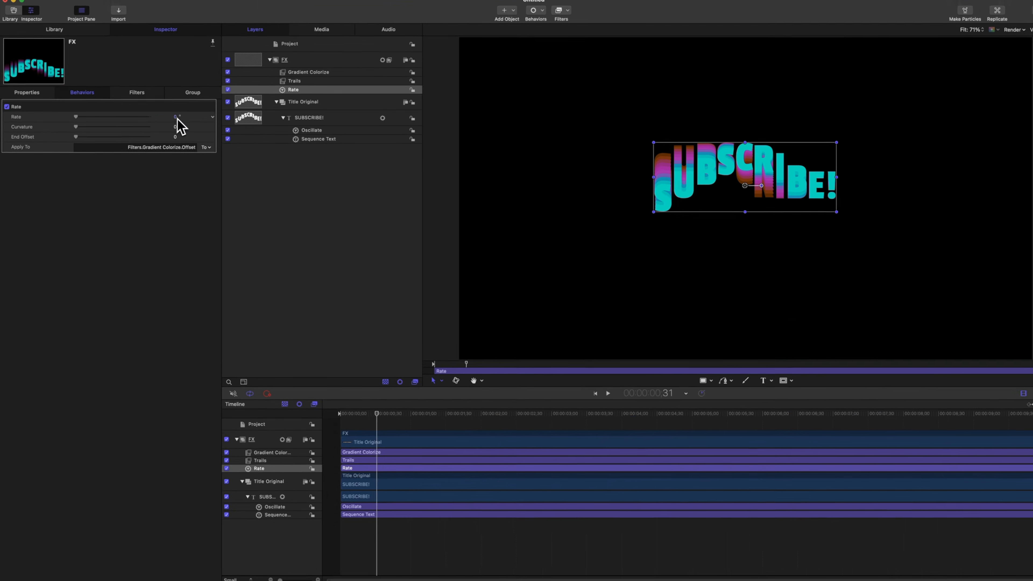
{"action": "double_click", "coordinate": [170, 129]}
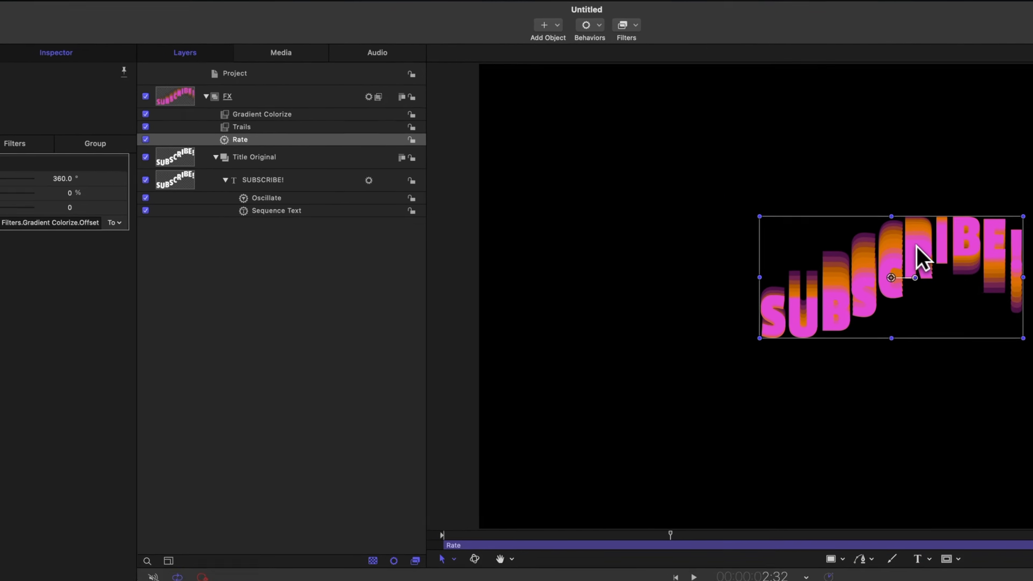
Add a Compound Blur filter to the FX group and set its Amount to 300.
{"action": "left_click", "coordinate": [299, 93]}
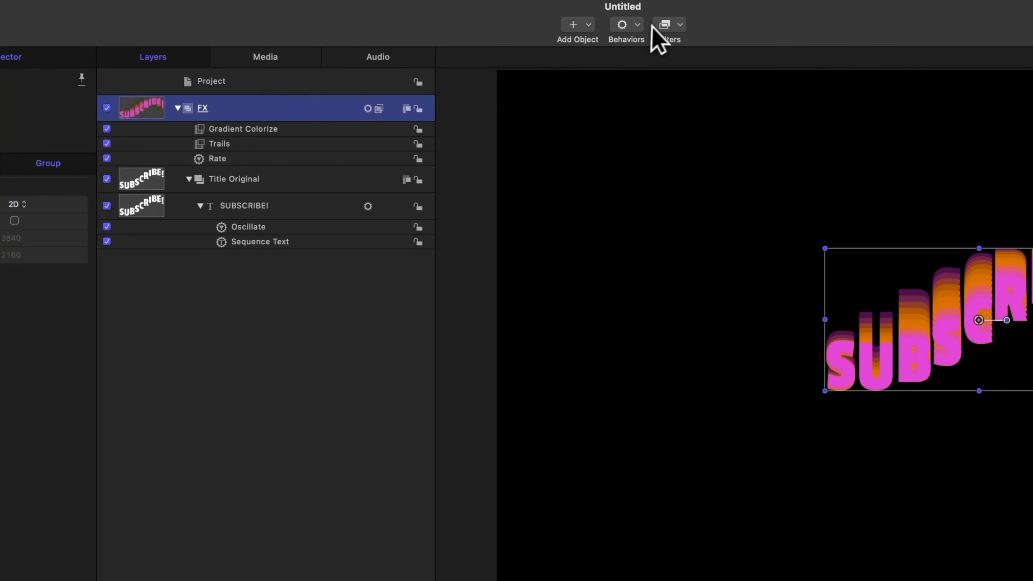
{"action": "left_click", "coordinate": [667, 26]}
{"action": "mouse_move", "coordinate": [721, 73]}
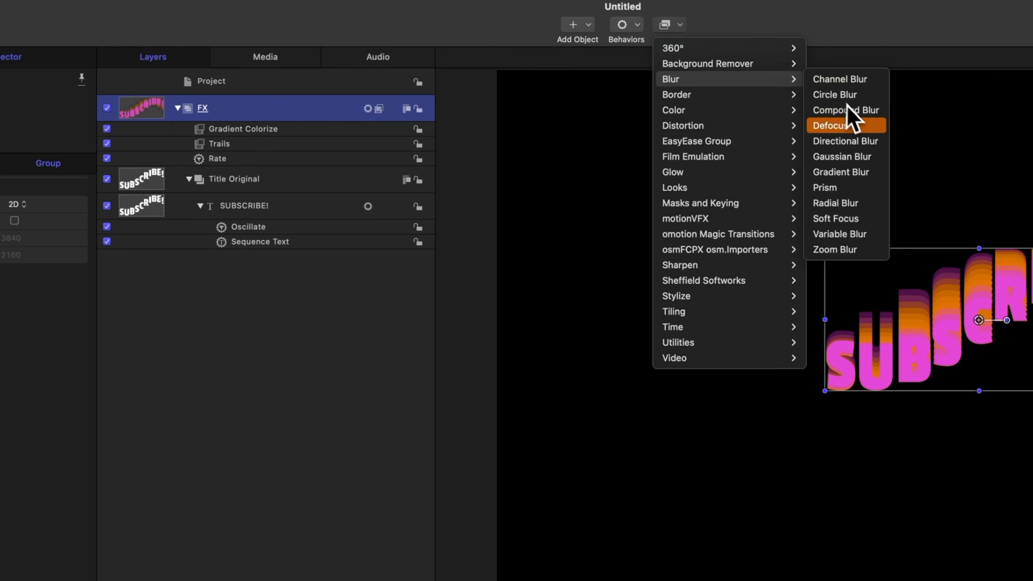
{"action": "left_click", "coordinate": [863, 114]}
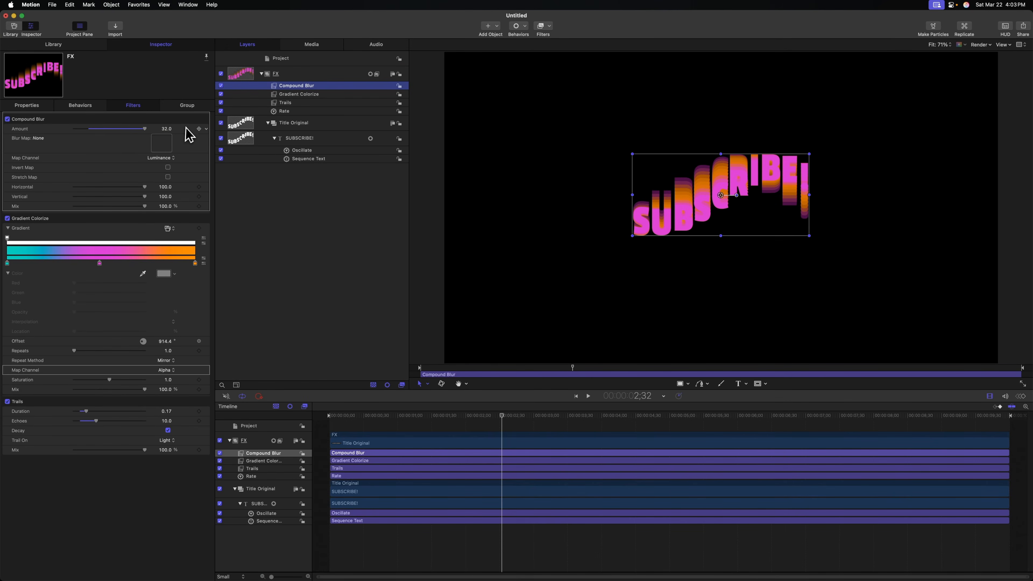
{"action": "left_click_drag", "start_coordinate": [166, 129], "coordinate": [164, 129]}
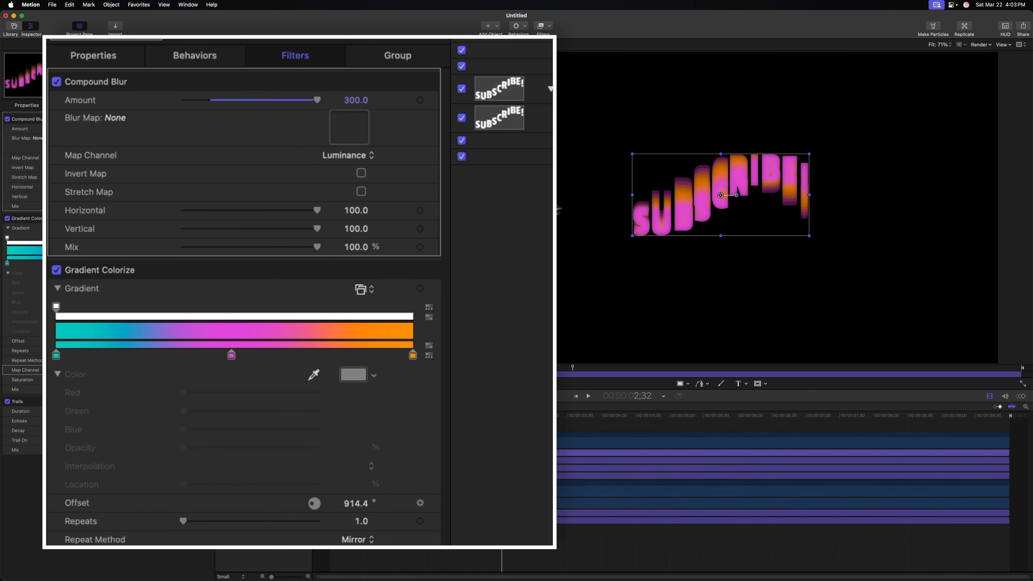
Switch the Compound Blur's Invert Map option on and off to compare its effect on the title.
{"action": "left_click", "coordinate": [361, 170]}
{"action": "left_click", "coordinate": [361, 170]}
{"action": "left_click", "coordinate": [362, 169]}
{"action": "left_click", "coordinate": [362, 172]}
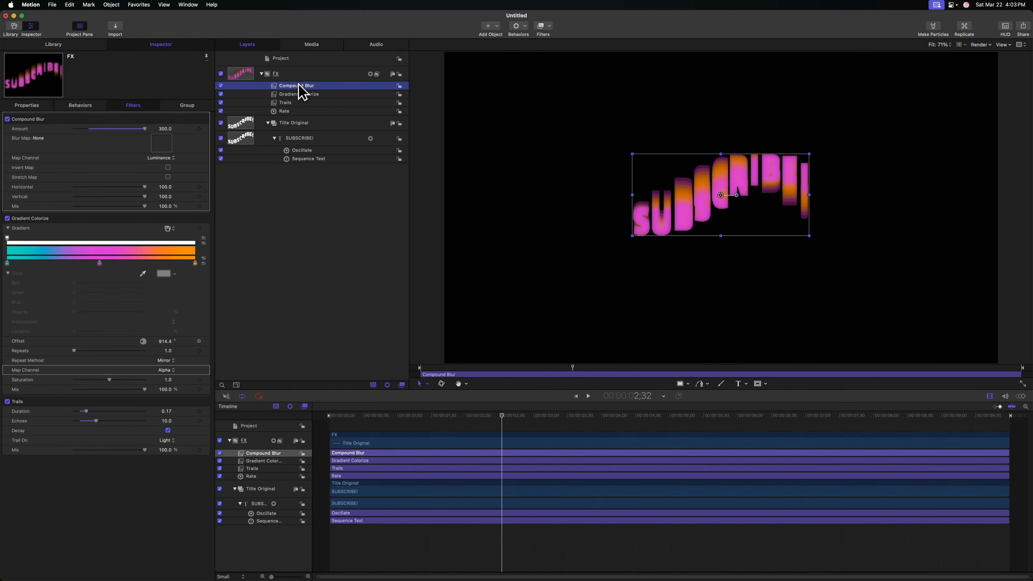
Move the Compound Blur filter below Gradient Colorize in the FX group's filter order and play the animation.
{"action": "left_click_drag", "start_coordinate": [299, 92], "coordinate": [298, 96]}
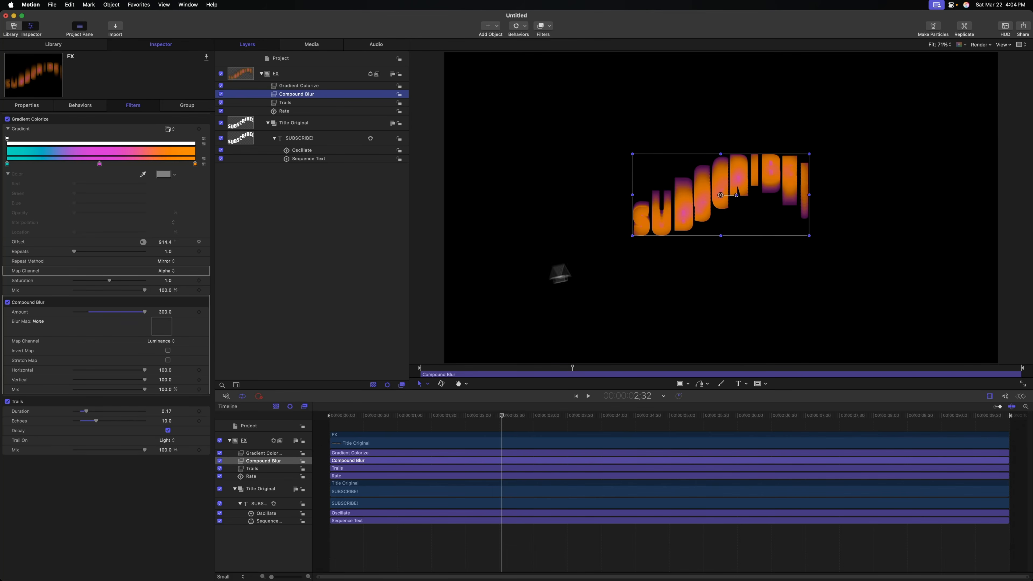
{"action": "key", "text": "space"}
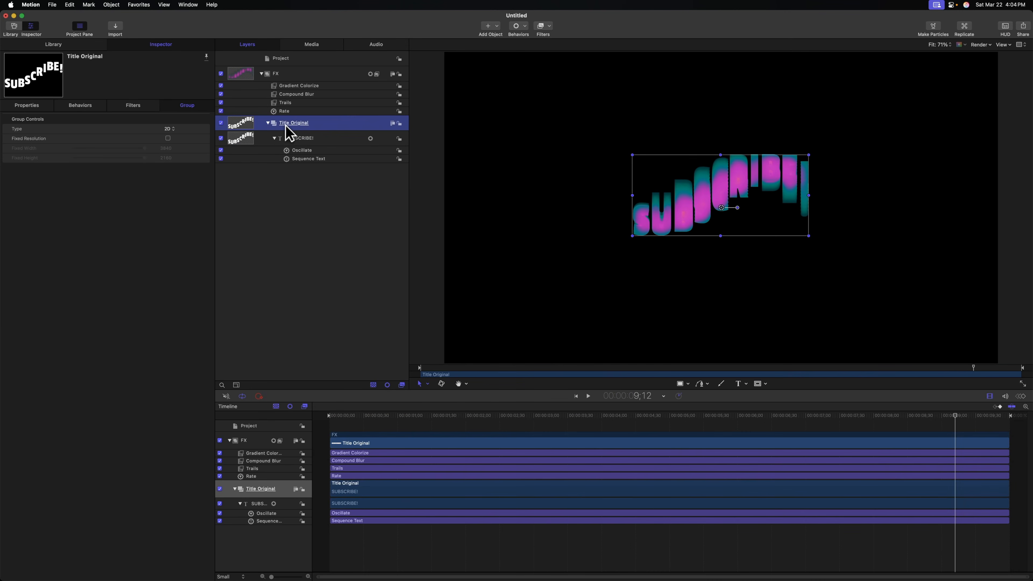
Make a clone layer of the Title Original group, including its SUBSCRIBE! text and text behaviors.
{"action": "left_click", "coordinate": [315, 150]}
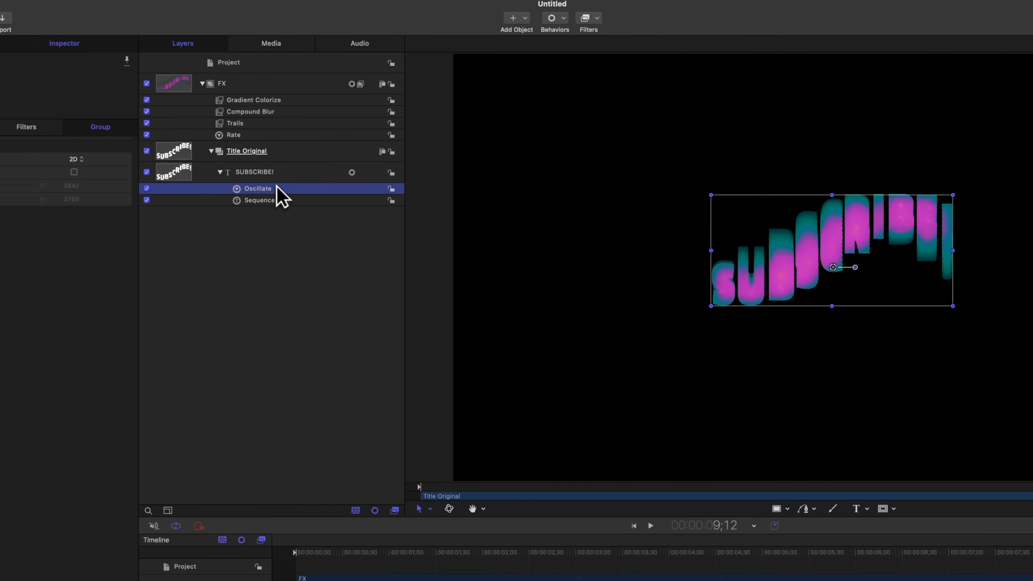
{"action": "left_click", "coordinate": [321, 157]}
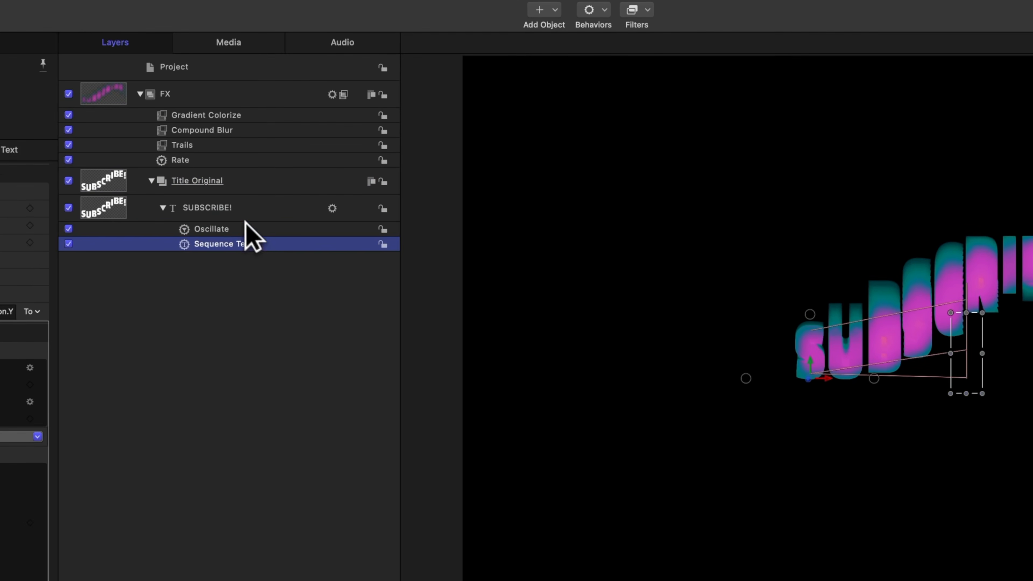
{"action": "left_click", "coordinate": [249, 208]}
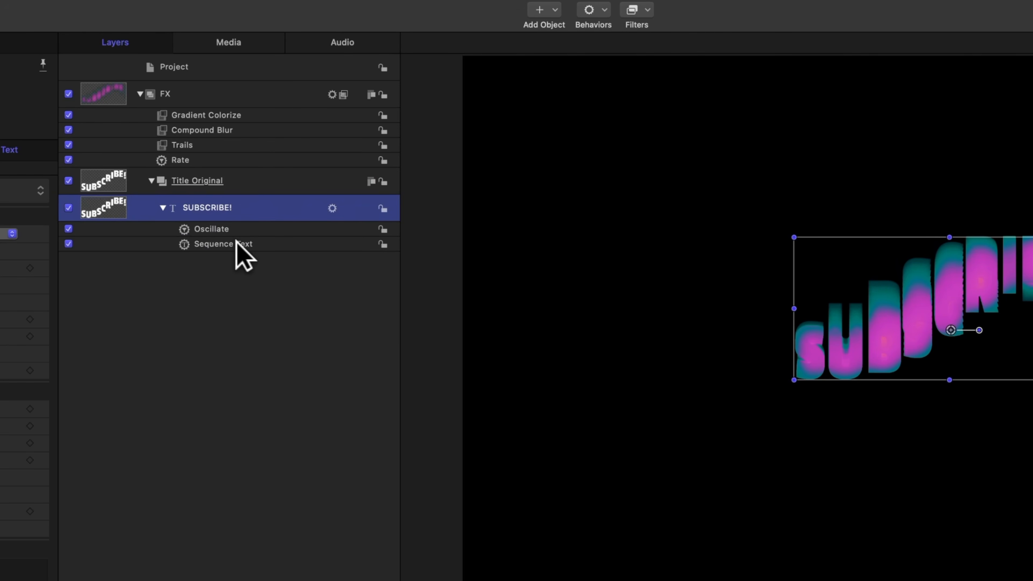
{"action": "left_click", "coordinate": [235, 185]}
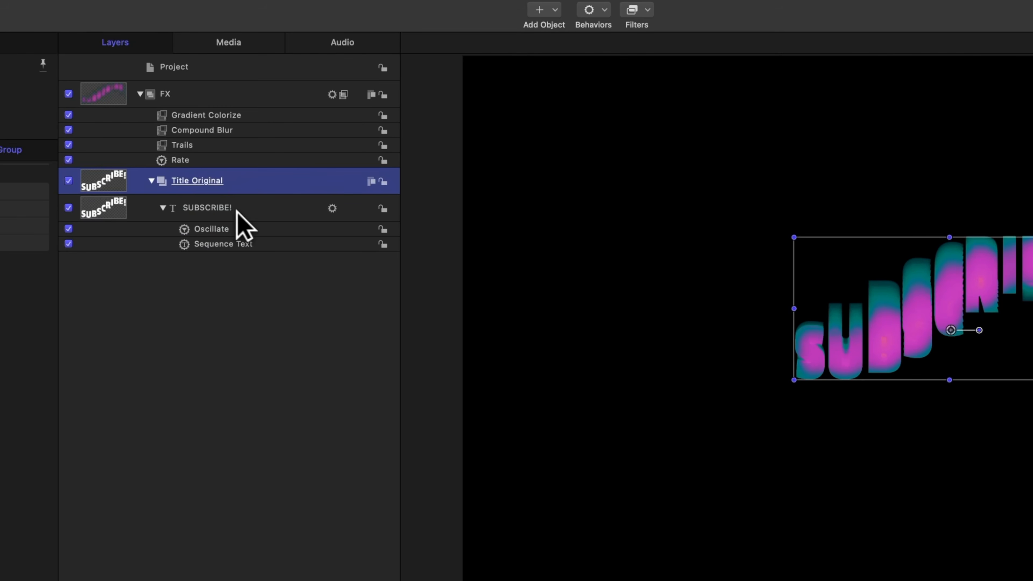
{"action": "key", "text": "k"}
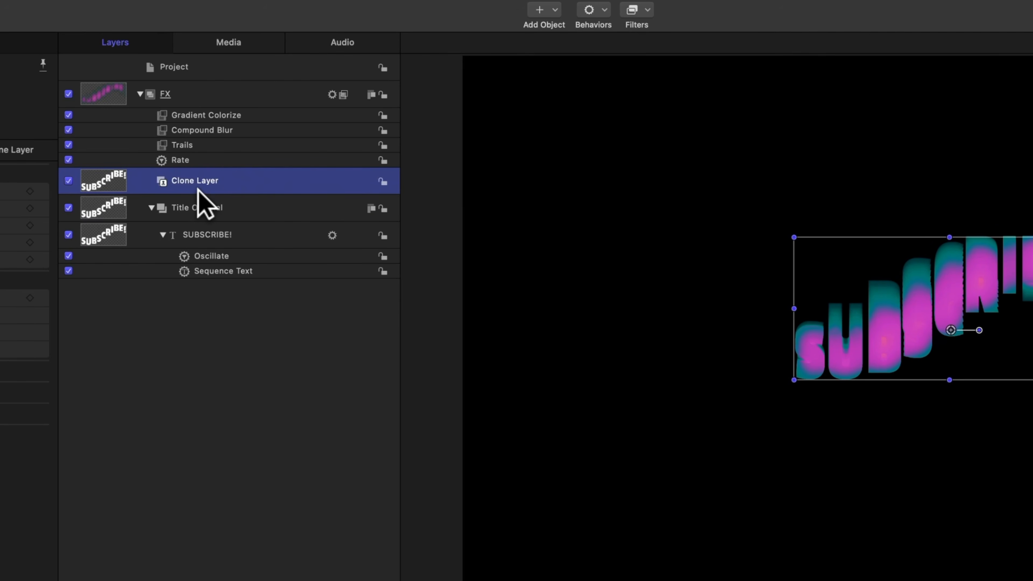
Move the clone layer out of the FX group into its own group above it and play back the animation.
{"action": "left_click", "coordinate": [234, 117]}
{"action": "left_click", "coordinate": [244, 131]}
{"action": "left_click", "coordinate": [244, 143]}
{"action": "left_click", "coordinate": [234, 159]}
{"action": "left_click", "coordinate": [202, 195]}
{"action": "mouse_move", "coordinate": [192, 170]}
{"action": "left_mouse_down"}
{"action": "mouse_move", "coordinate": [178, 108]}
{"action": "mouse_move", "coordinate": [160, 88]}
{"action": "left_mouse_up"}
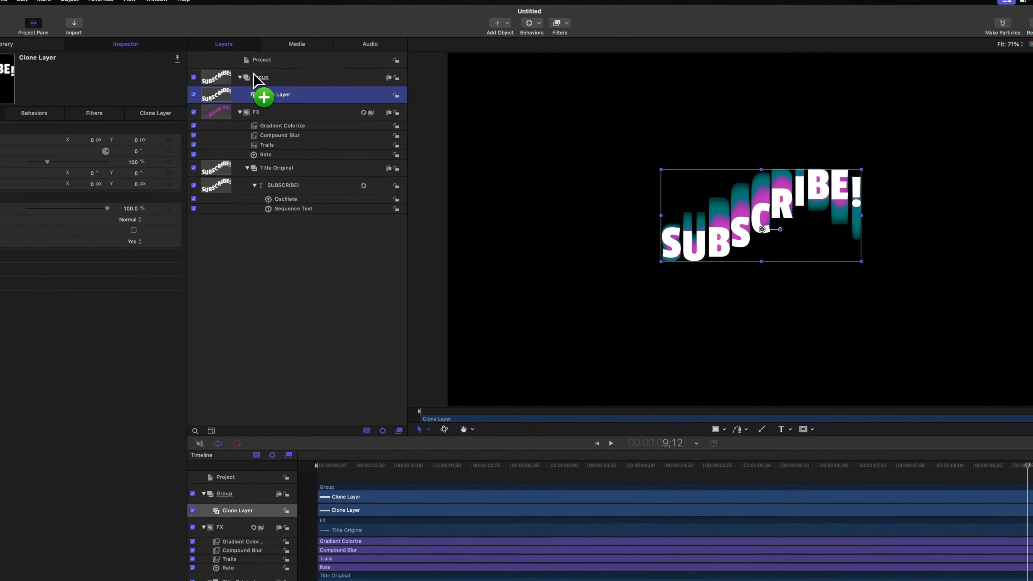
{"action": "left_click_drag", "start_coordinate": [252, 73], "coordinate": [252, 71]}
{"action": "left_click_drag", "start_coordinate": [451, 414], "coordinate": [360, 411]}
{"action": "key", "text": "space"}
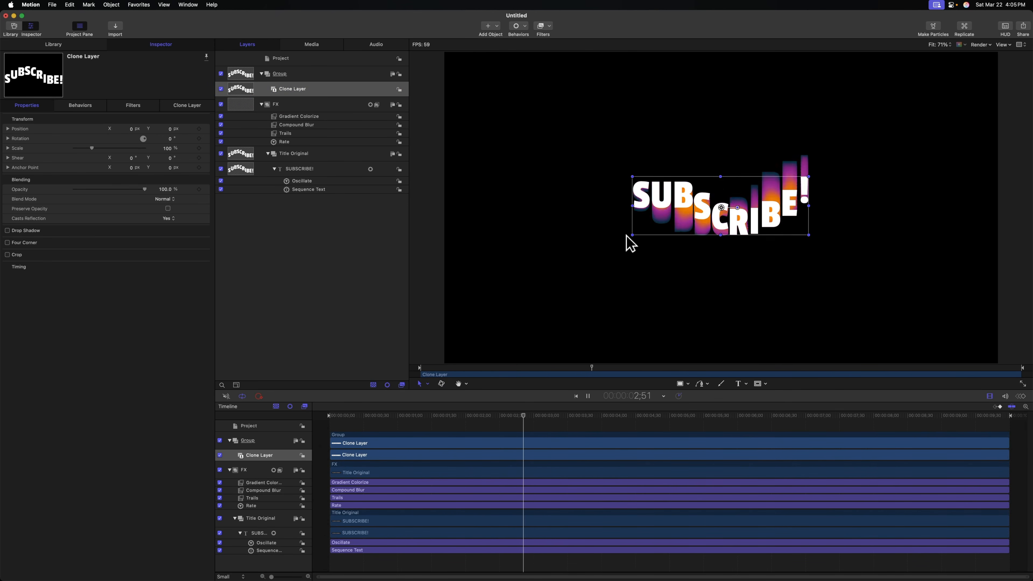
{"action": "left_click_drag", "start_coordinate": [447, 414], "coordinate": [472, 407]}
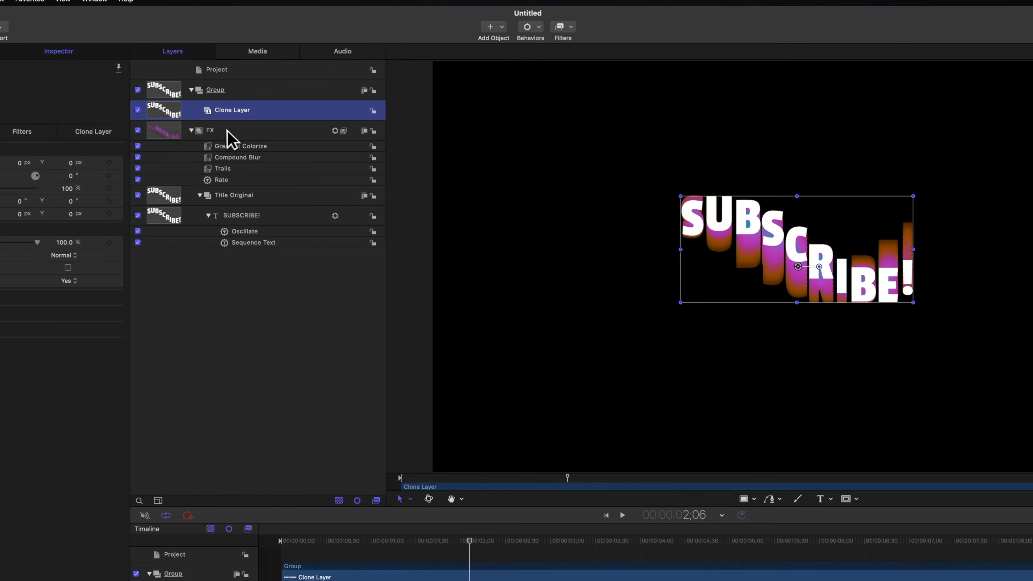
Add a Neon glow filter to the FX group.
{"action": "left_click", "coordinate": [260, 104]}
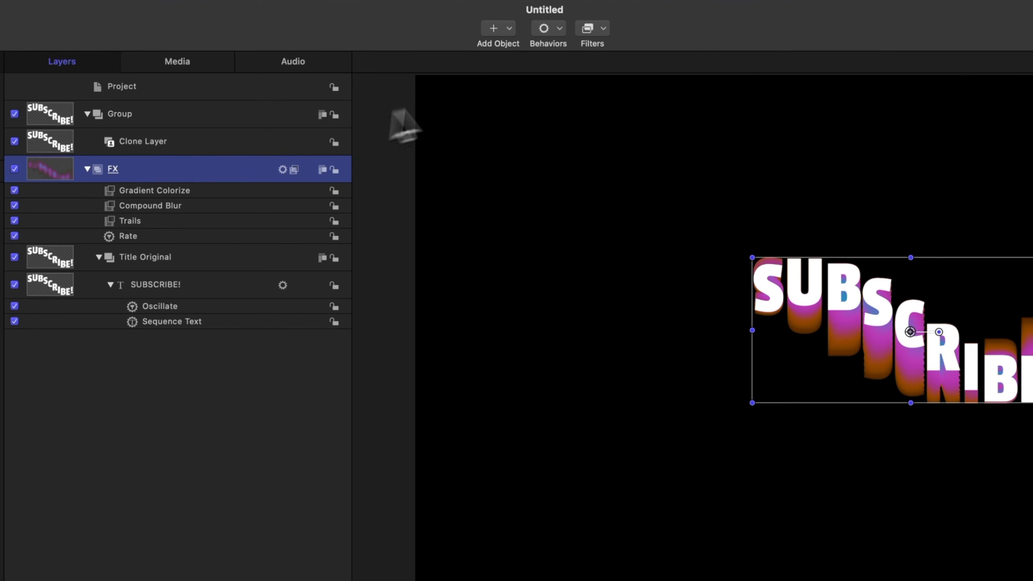
{"action": "left_click", "coordinate": [606, 26]}
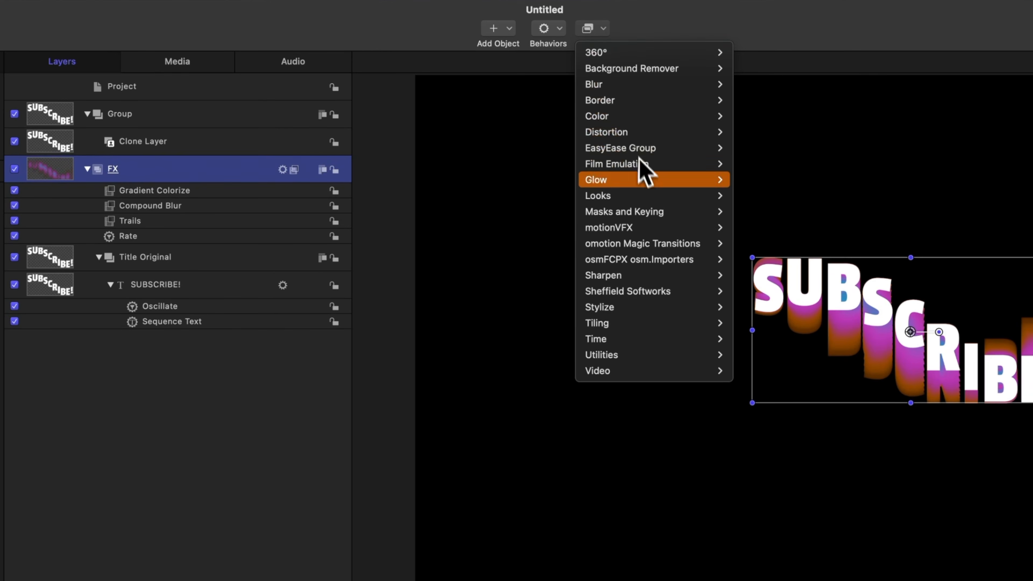
{"action": "mouse_move", "coordinate": [647, 179]}
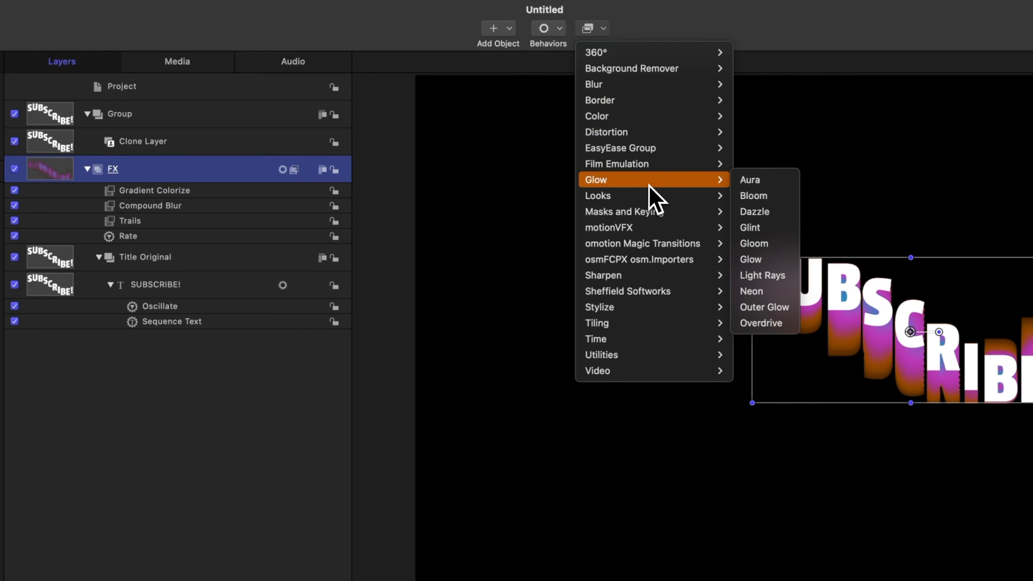
{"action": "left_click", "coordinate": [772, 292]}
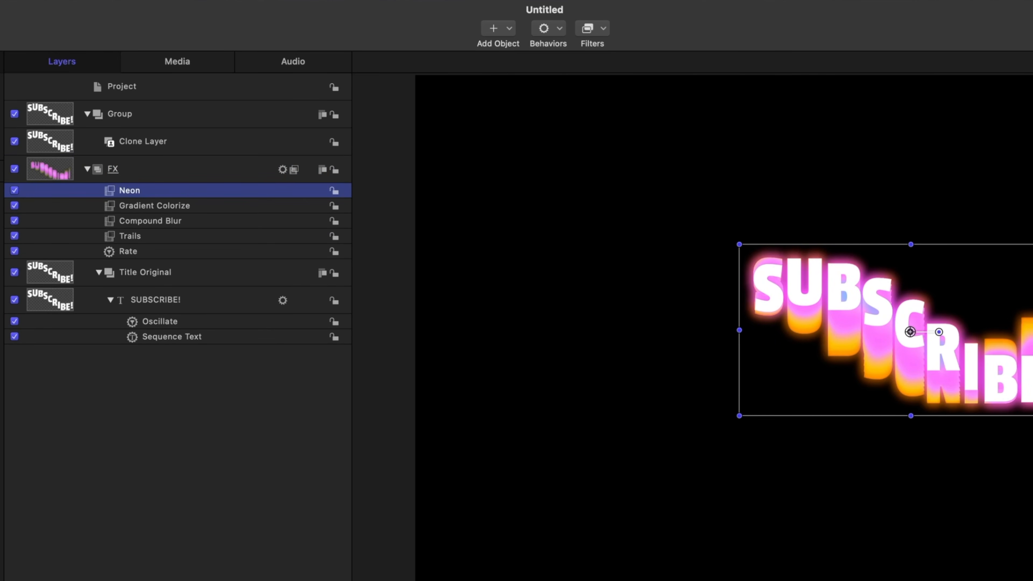